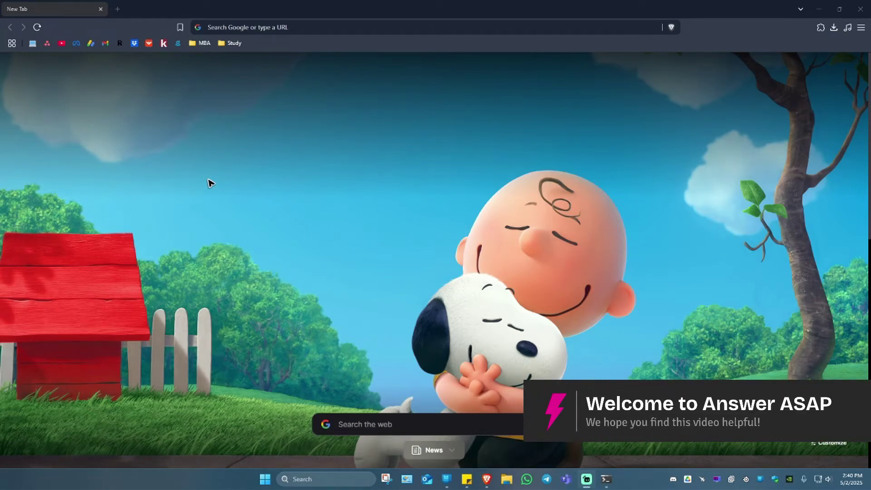
Step: Search the web for aws from the address bar
{"action": "left_click", "coordinate": [240, 27]}
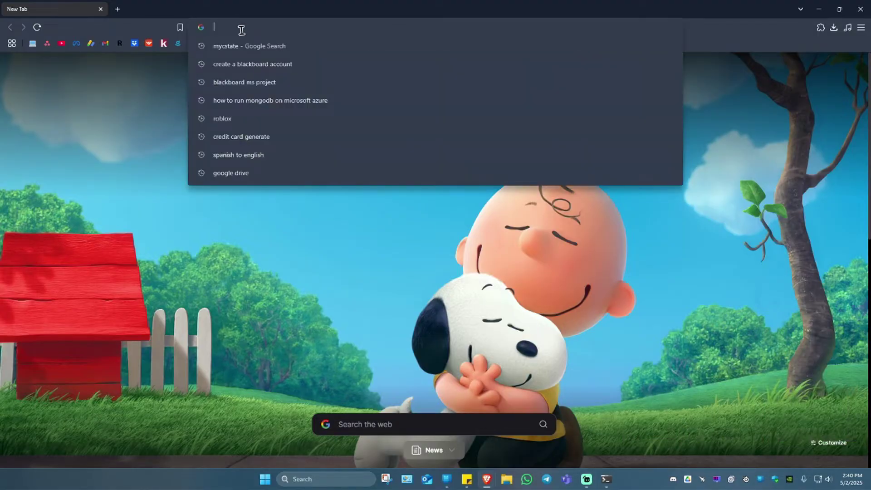
{"action": "type", "text": "aws"}
{"action": "key", "text": "Return"}
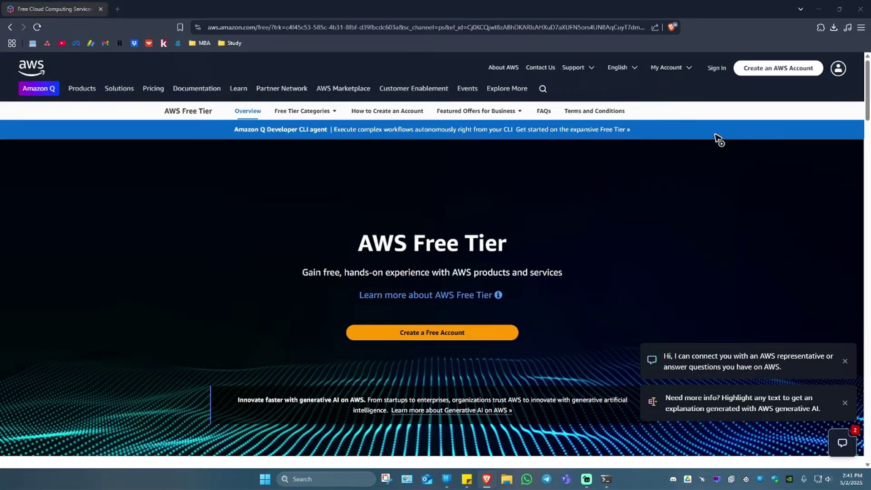
Step: Sign in to the AWS console and land on Console Home
{"action": "left_click", "coordinate": [717, 67]}
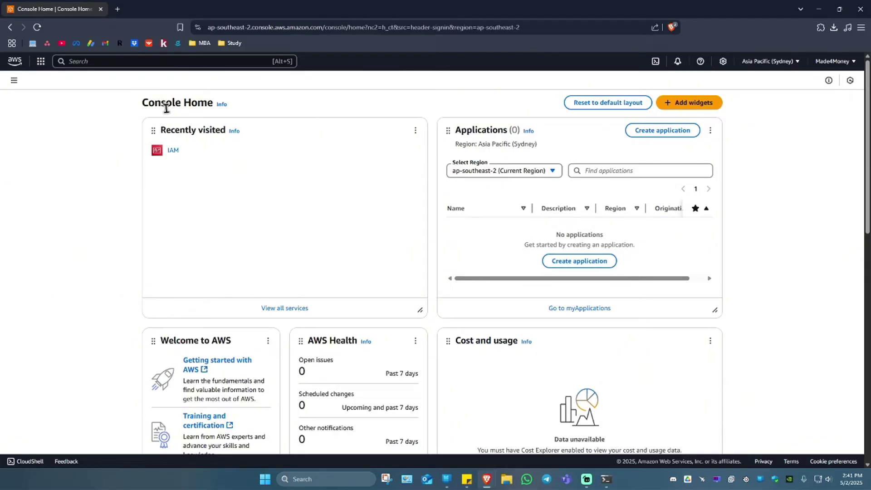
{"action": "triple_click", "coordinate": [140, 112]}
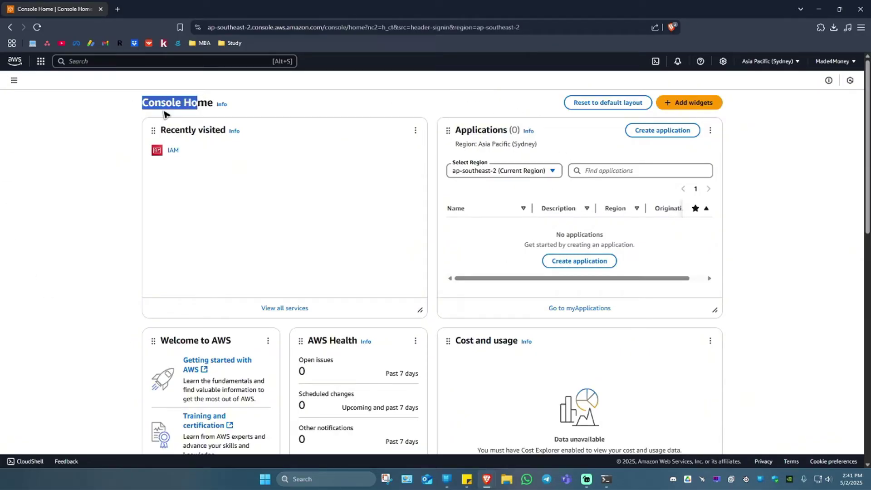
{"action": "left_click", "coordinate": [87, 140]}
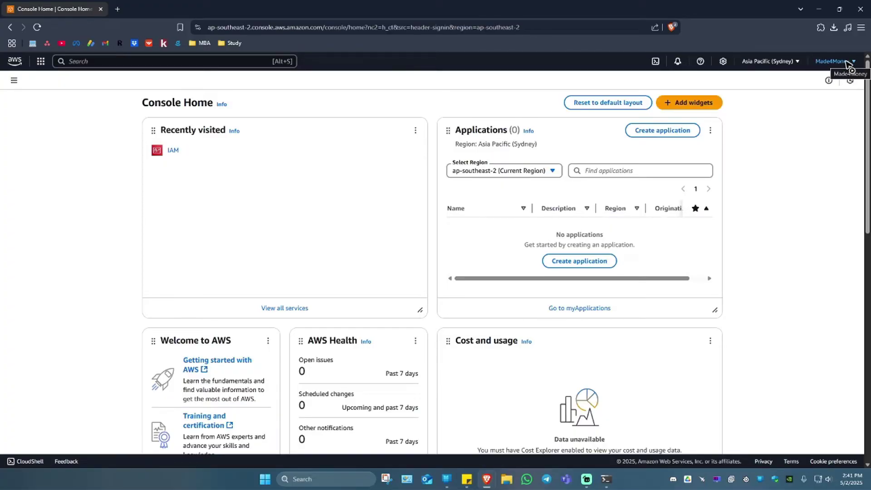
Step: Reveal the account details in the account menu and select the account ID number
{"action": "left_click", "coordinate": [845, 61]}
{"action": "left_click_drag", "start_coordinate": [817, 96], "coordinate": [747, 93]}
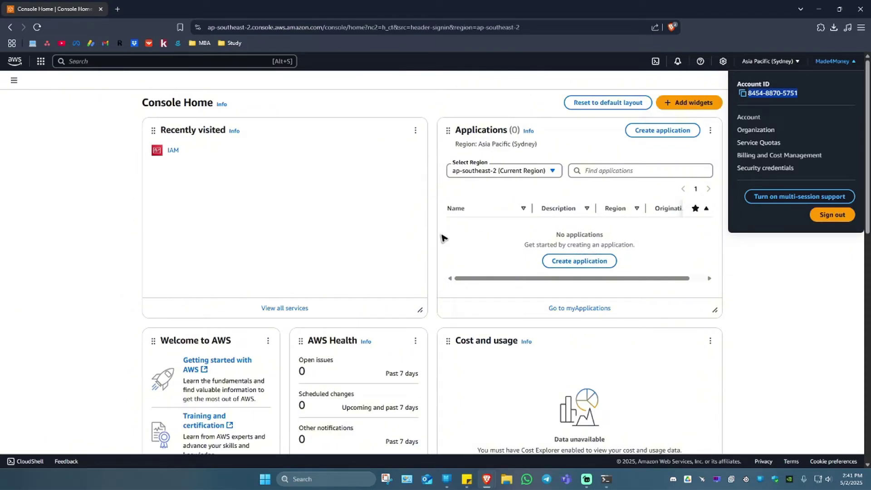
{"action": "left_click", "coordinate": [283, 256]}
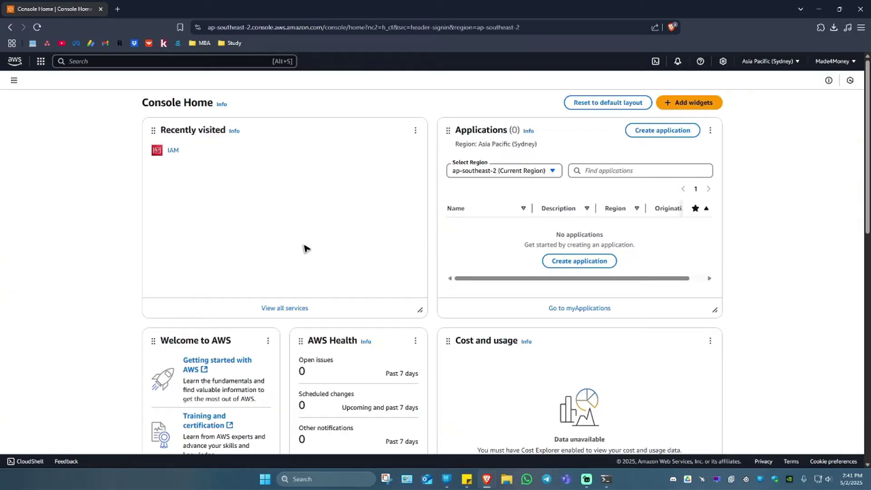
Step: Launch an administrator PowerShell from the Start button's system tools menu
{"action": "left_click", "coordinate": [323, 476]}
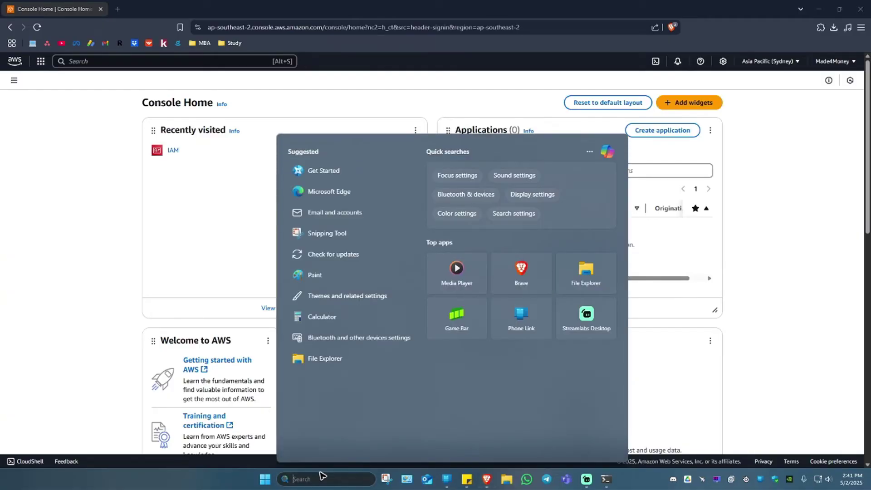
{"action": "type", "text": "cmd"}
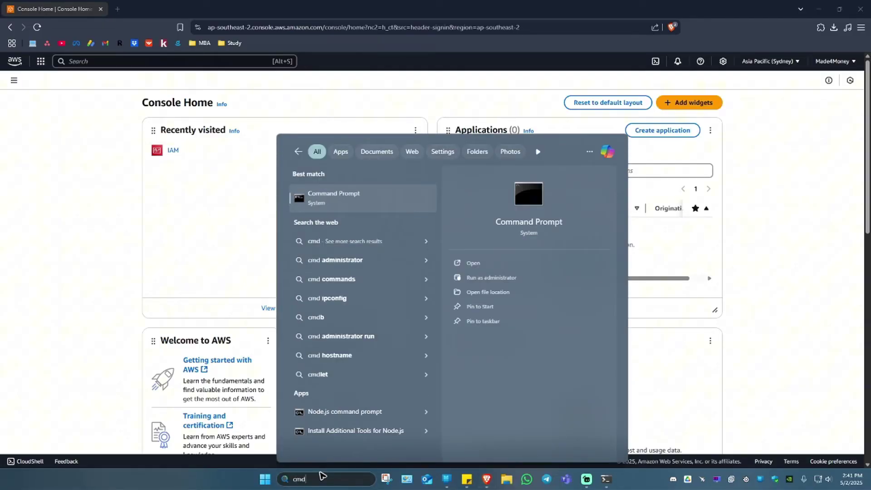
{"action": "key", "text": "BackSpace"}
{"action": "key", "text": "BackSpace"}
{"action": "key", "text": "BackSpace"}
{"action": "right_click", "coordinate": [265, 479]}
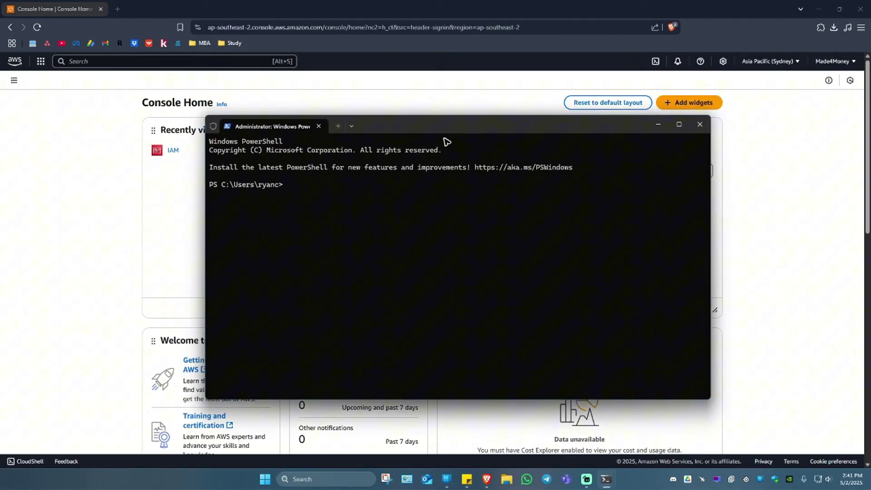
{"action": "type", "text": "aws"}
{"action": "type", "text": " sts "}
{"action": "type", "text": "get-"}
{"action": "type", "text": "caller"}
{"action": "type", "text": "-iden"}
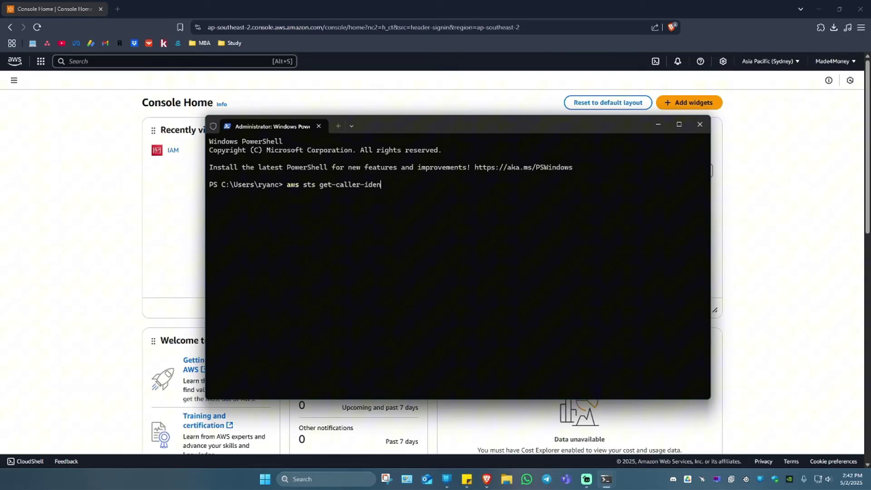
{"action": "type", "text": "tity"}
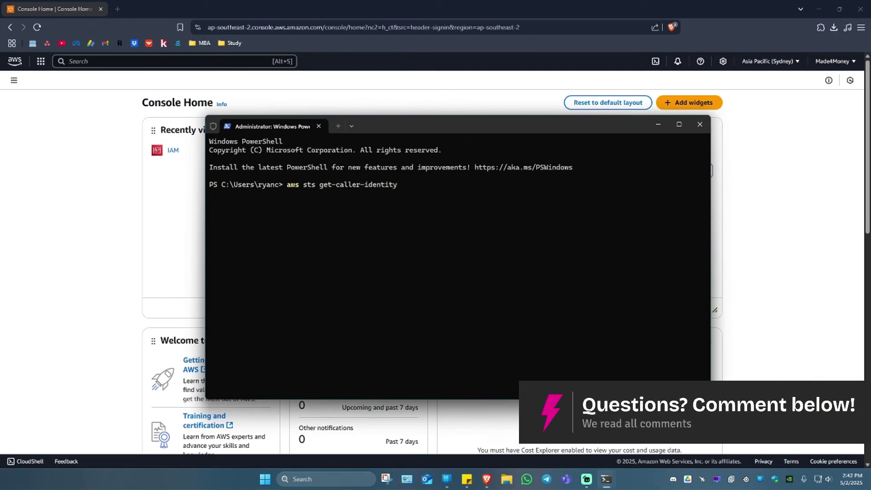